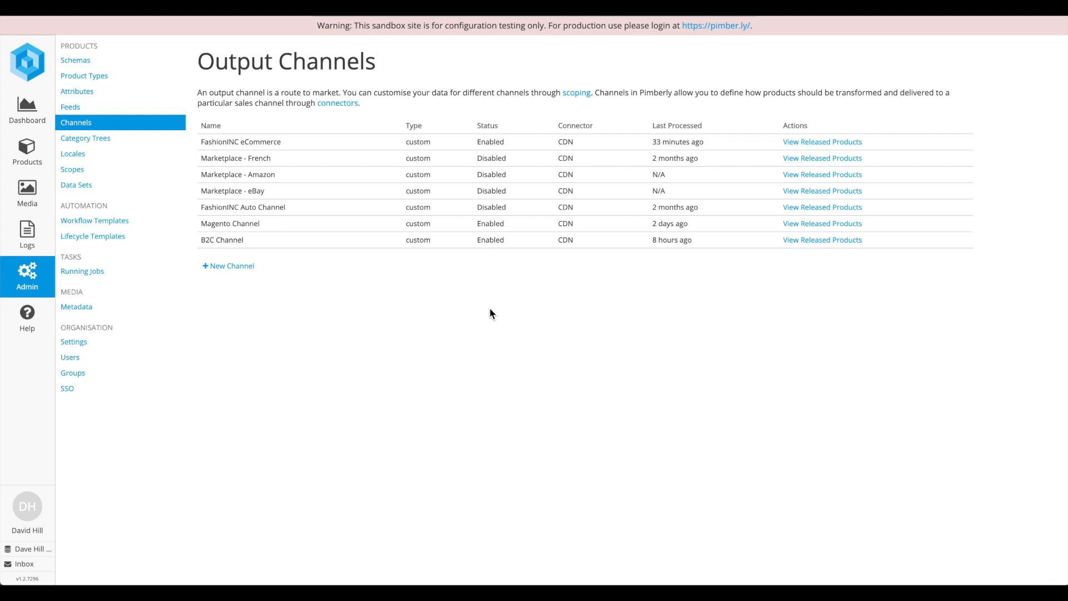
- Open the Marketplace - Amazon channel and review the options for its product connector and schedule frequency
click(280, 175)
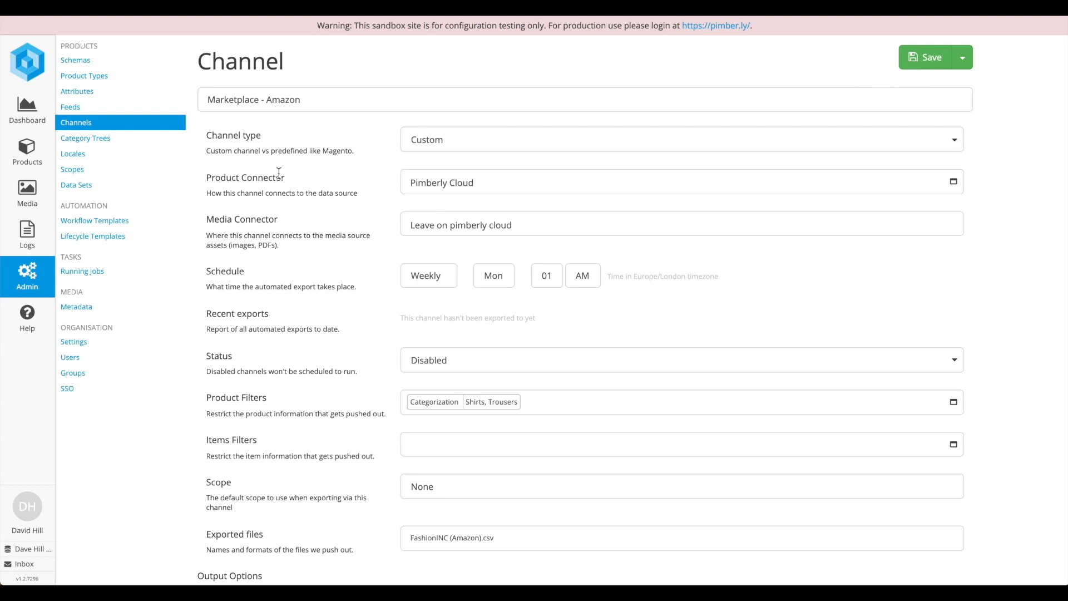
click(443, 185)
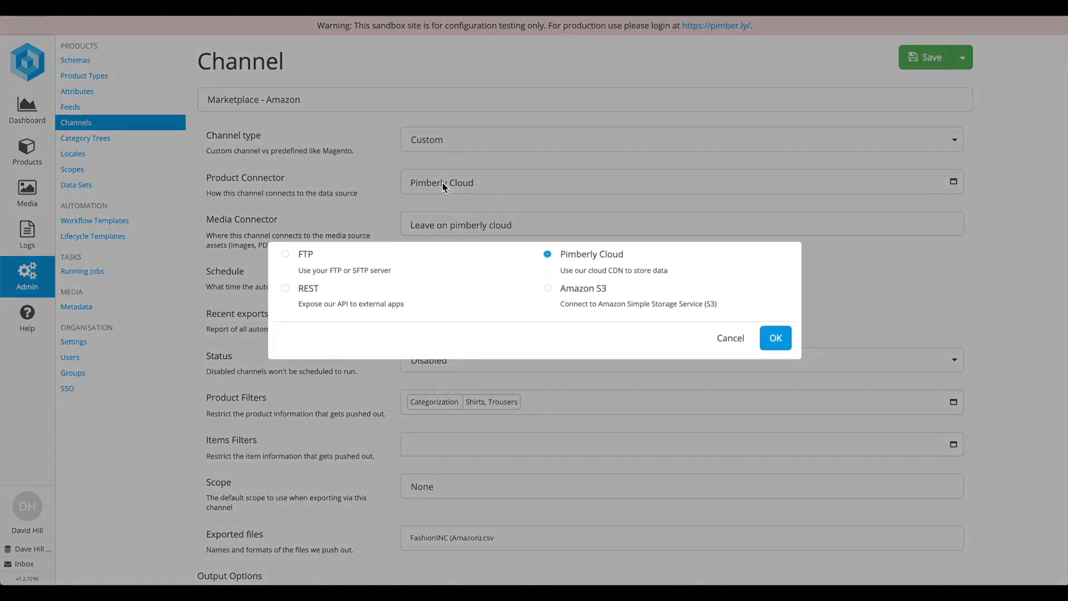
click(354, 252)
click(312, 191)
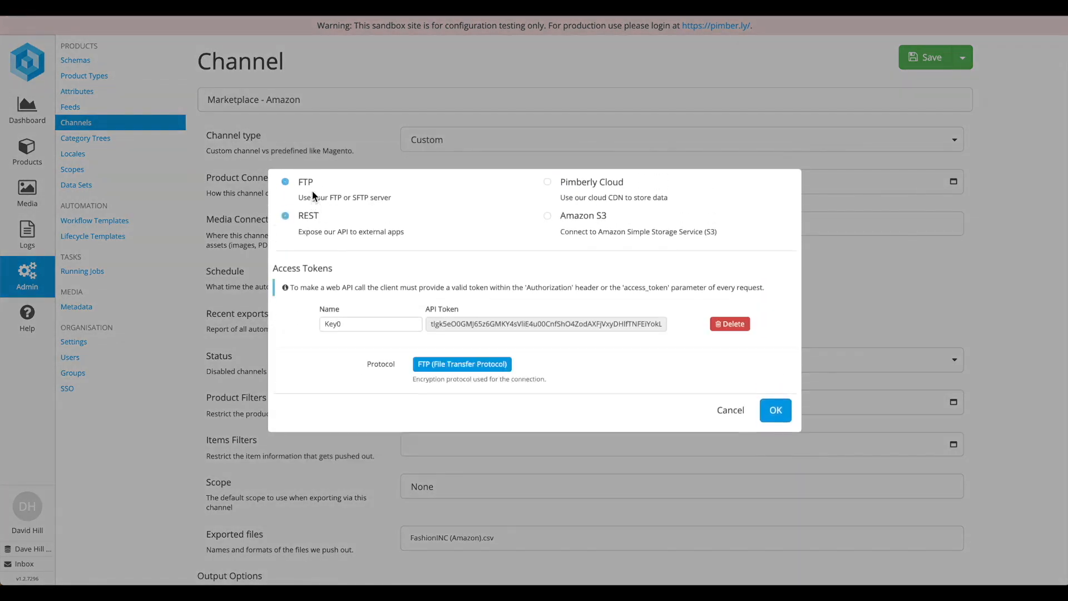
click(732, 410)
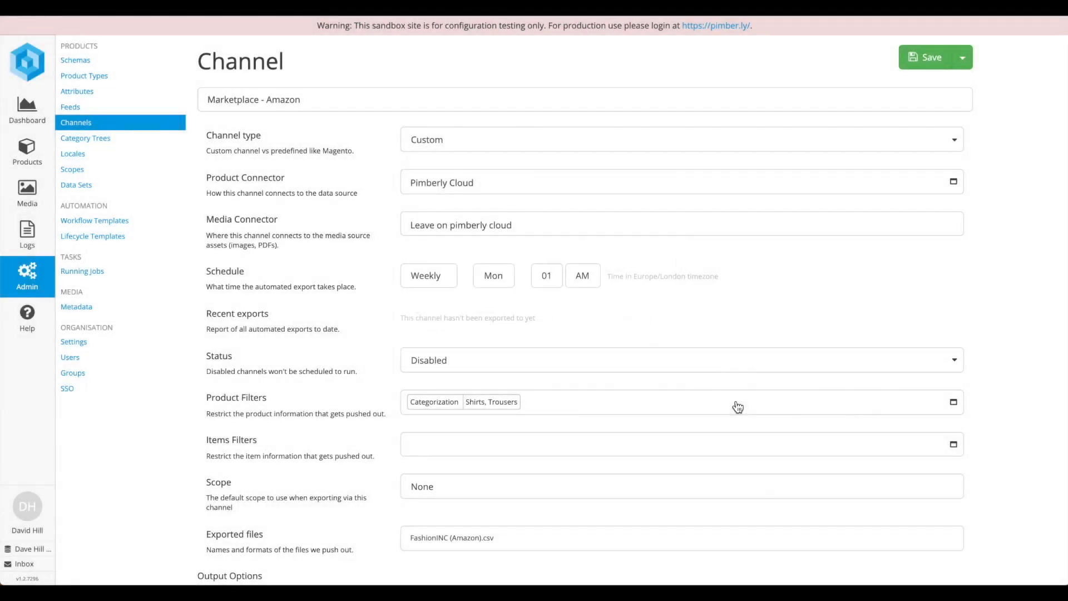
click(433, 279)
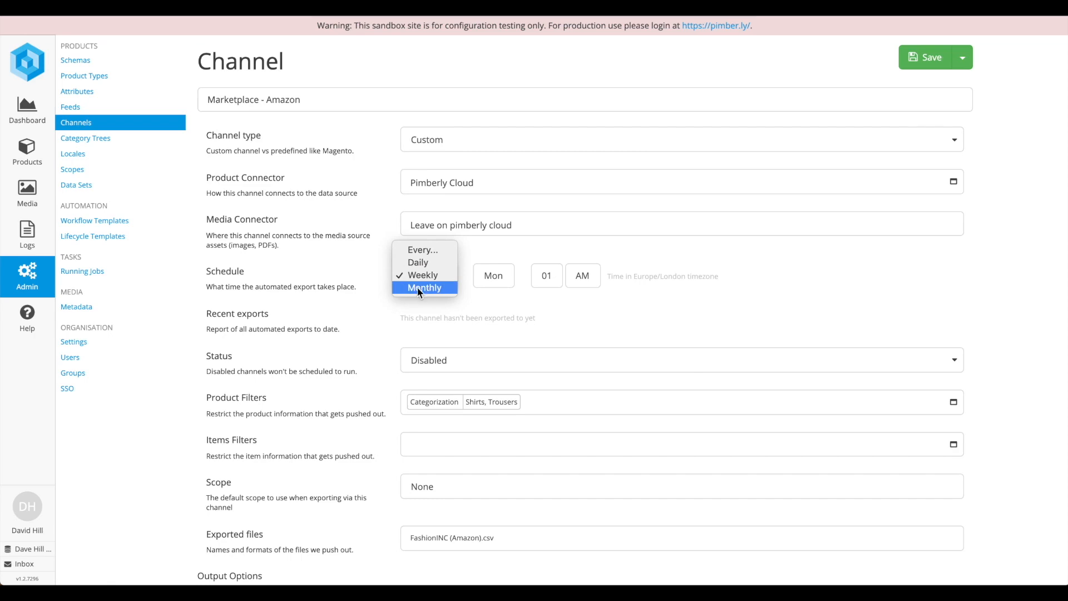
click(339, 293)
- Map the Primary ID attribute to an export column in the channel's attribute mapping
scroll(338, 292, down, 5)
scroll(339, 293, down, 4)
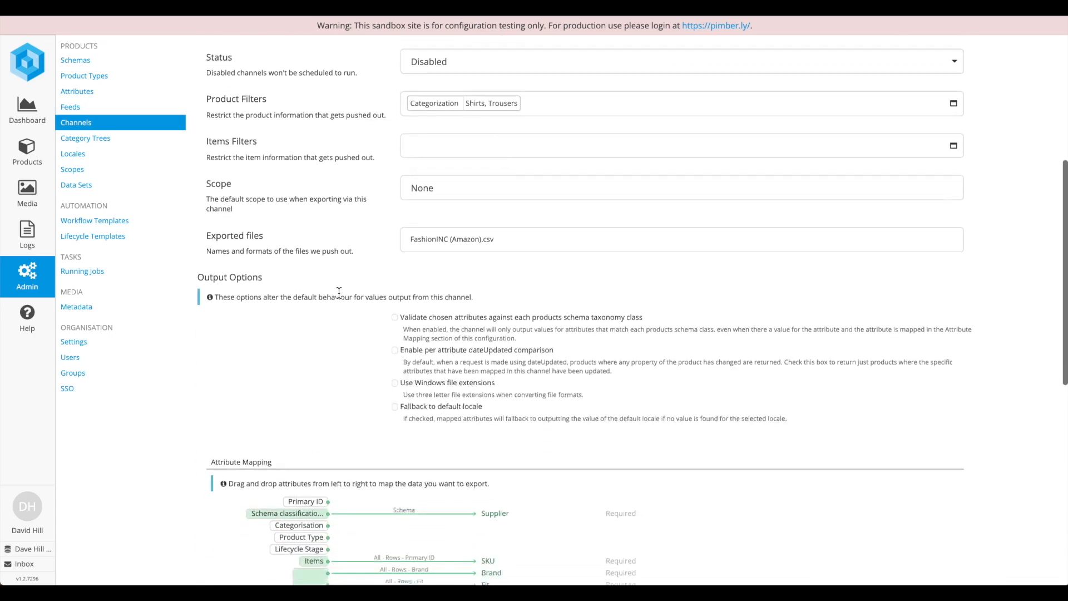
scroll(338, 293, down, 2)
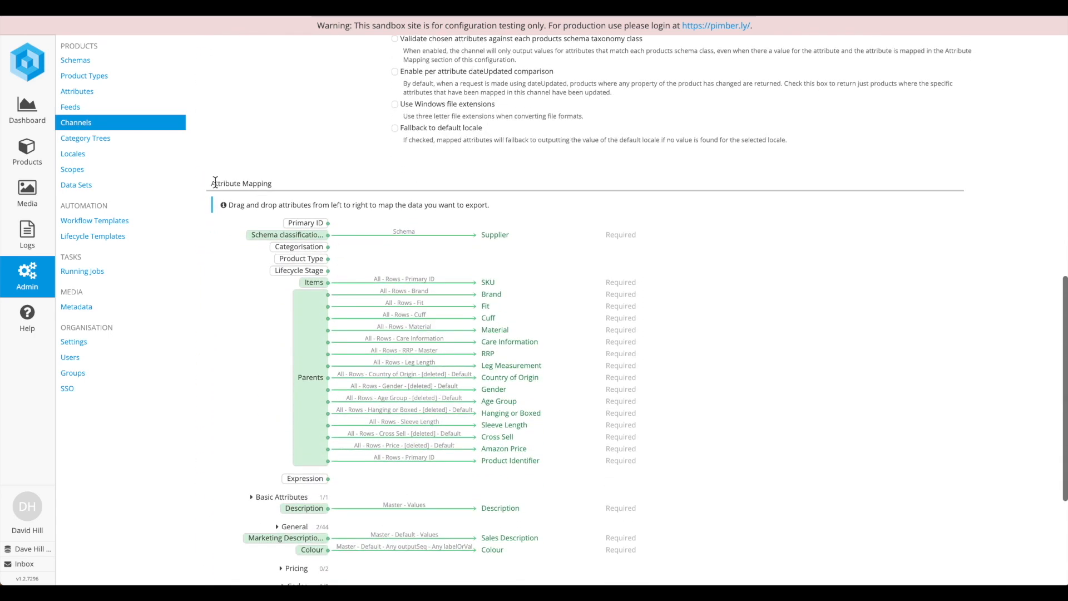
scroll(247, 183, down, 2)
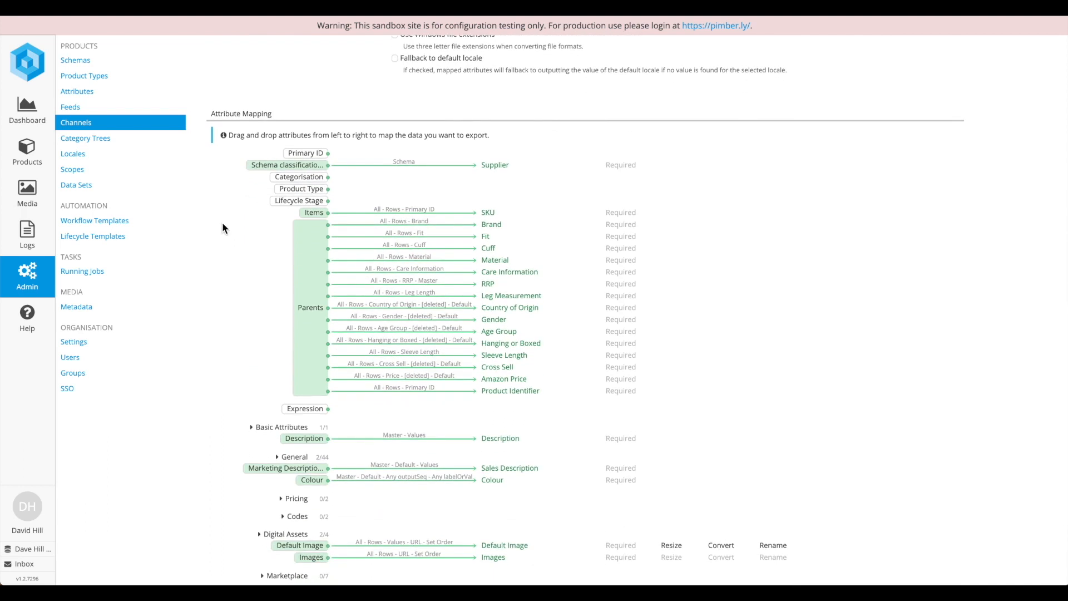
scroll(222, 223, down, 1)
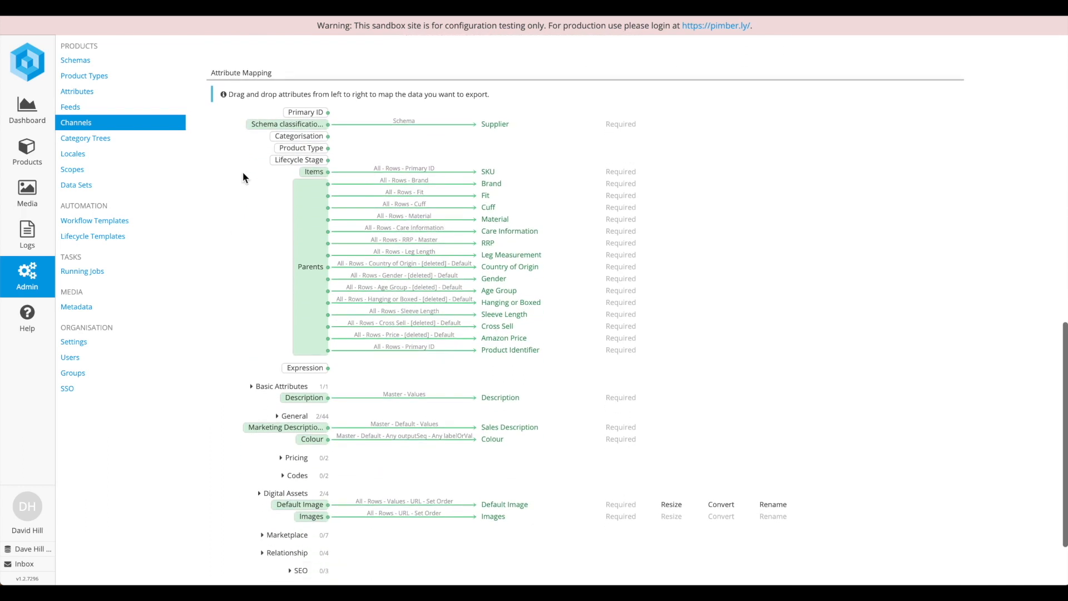
drag(314, 111, 486, 111)
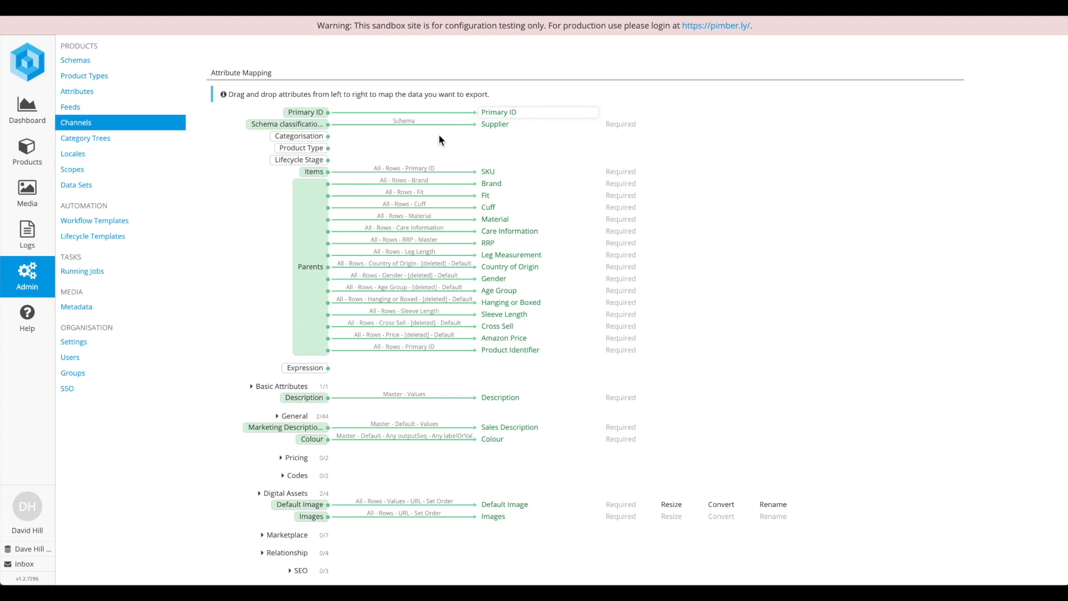
- Rename the export column mapped from the Primary ID attribute as Item_SKU
scroll(373, 185, down, 1)
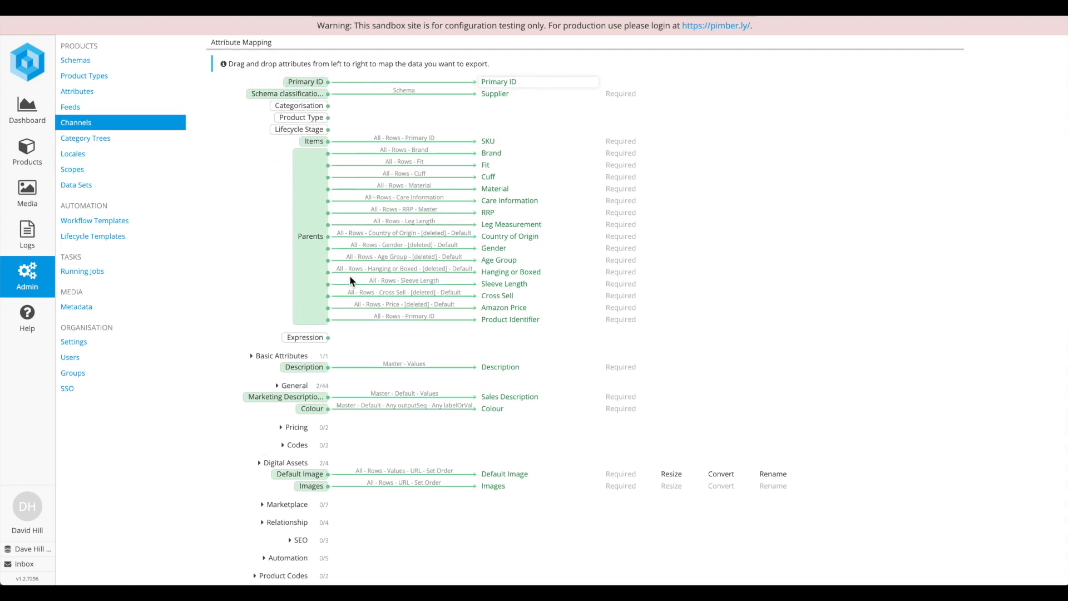
scroll(350, 275, up, 1)
scroll(349, 282, up, 1)
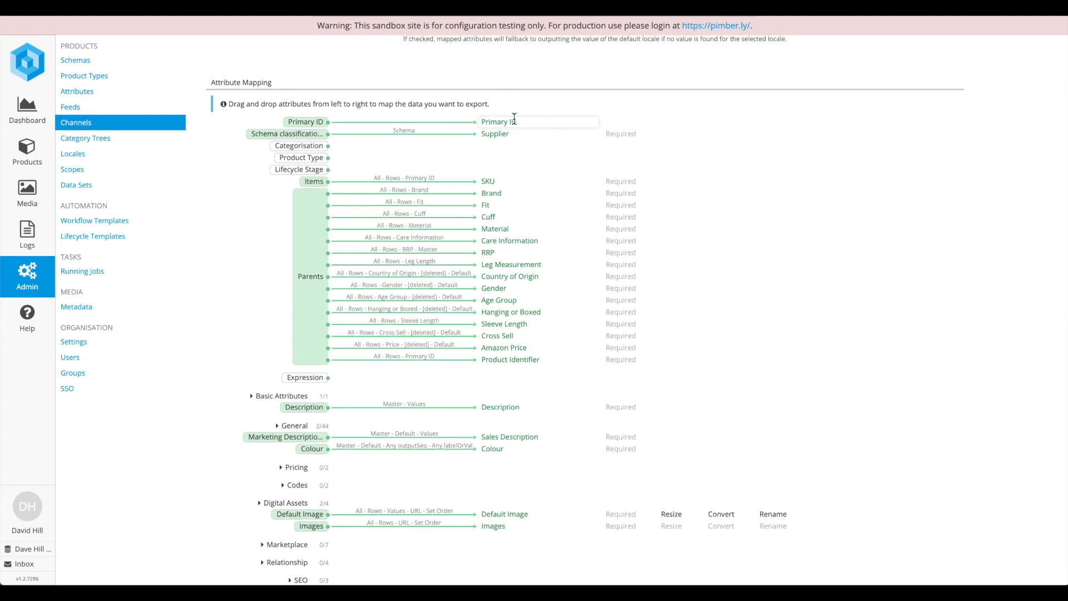
drag(522, 122, 448, 117)
key(BackSpace)
text(Item_SKU)
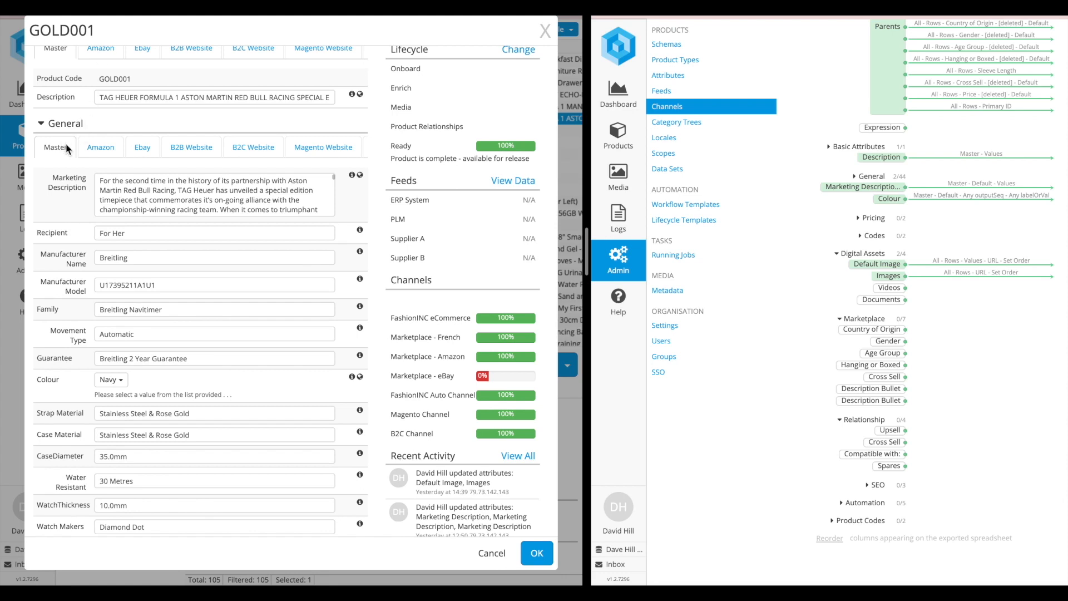
- View product GOLD001's General attributes for the Amazon, Ebay and B2B Website scopes
click(104, 148)
click(143, 147)
click(196, 147)
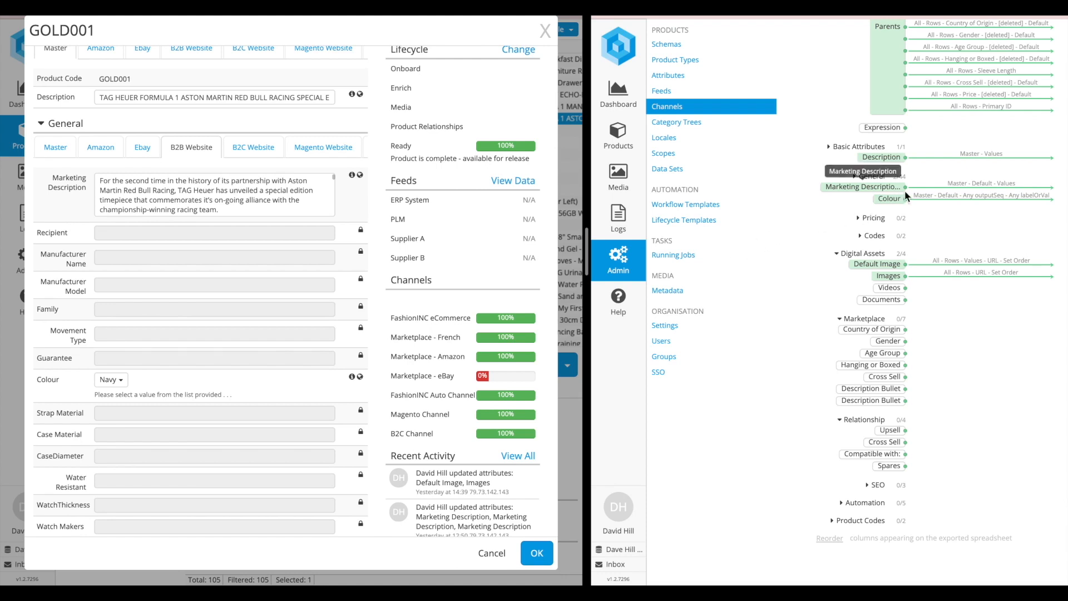
- Set the scope of the Marketing Description mapping to Amazon and check the mapping's locale options
click(957, 184)
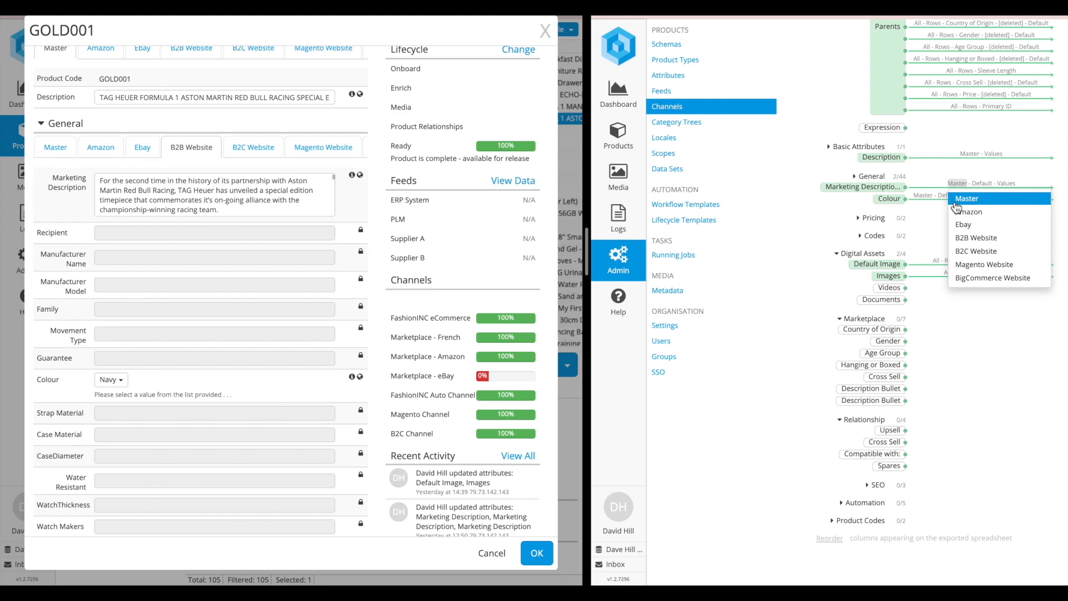
click(960, 213)
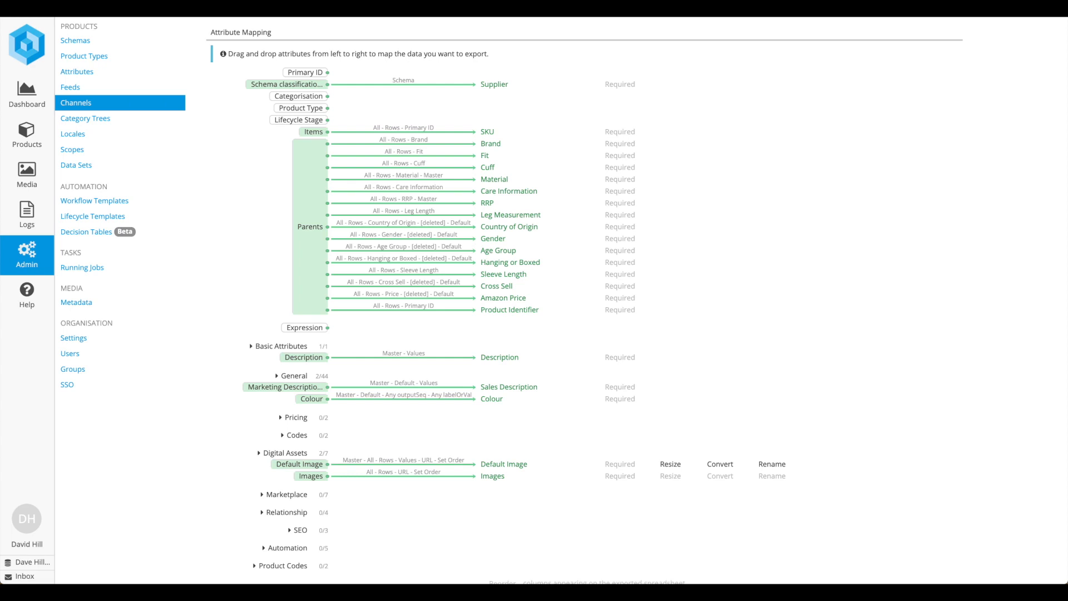
click(405, 383)
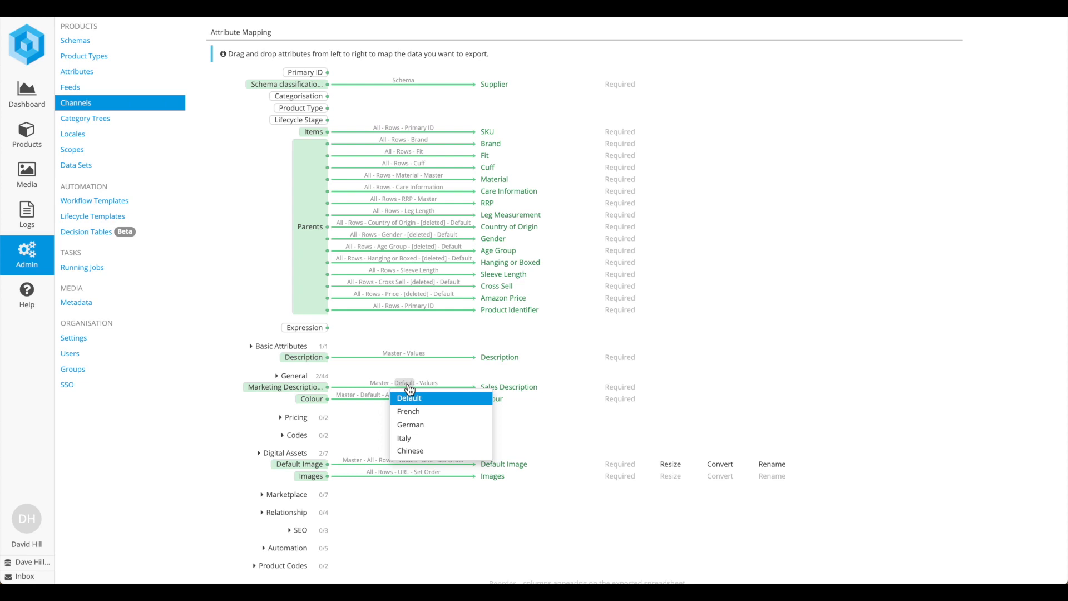
click(747, 404)
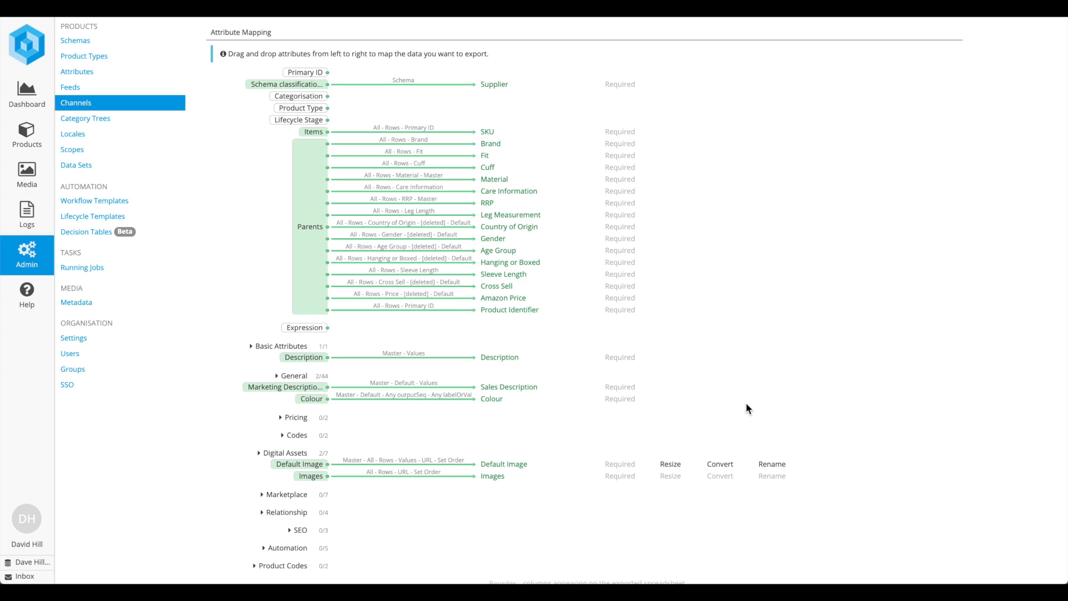
- Review the Resize and Convert options for the Default Image mapping
click(671, 467)
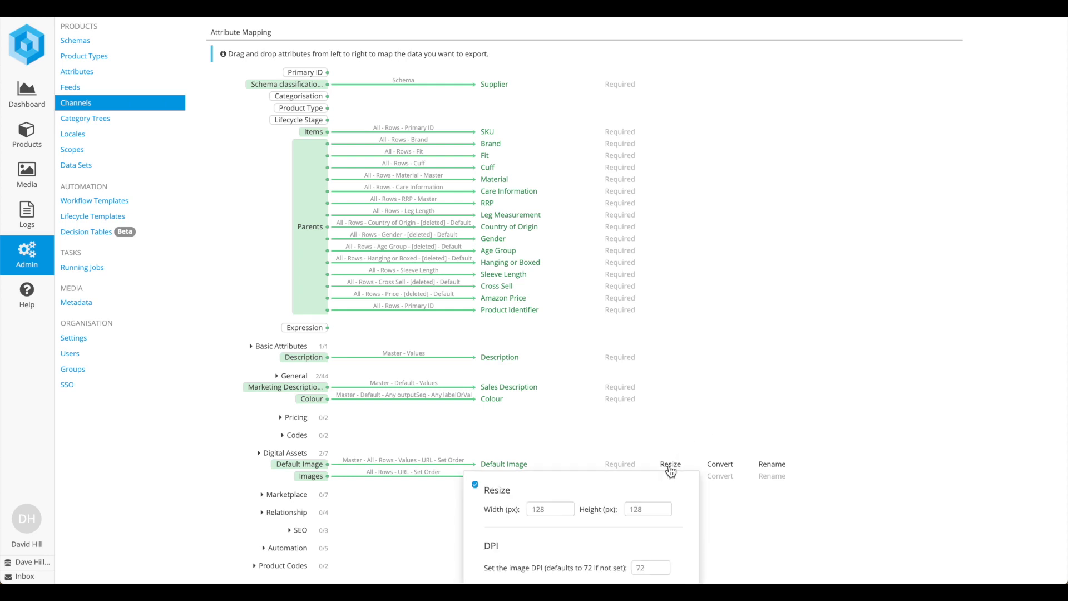
scroll(671, 471, down, 2)
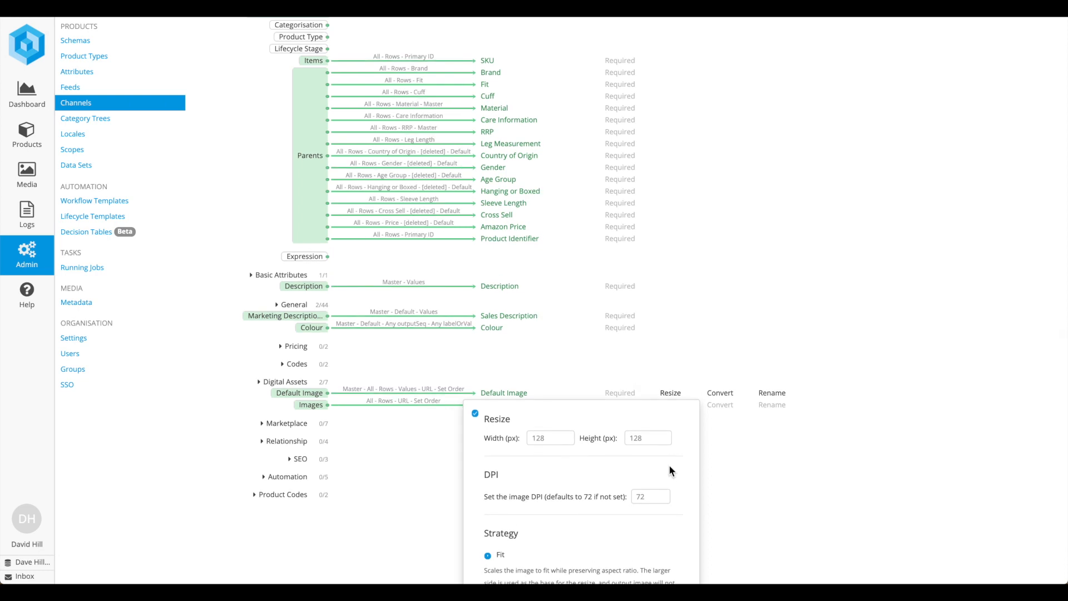
click(721, 395)
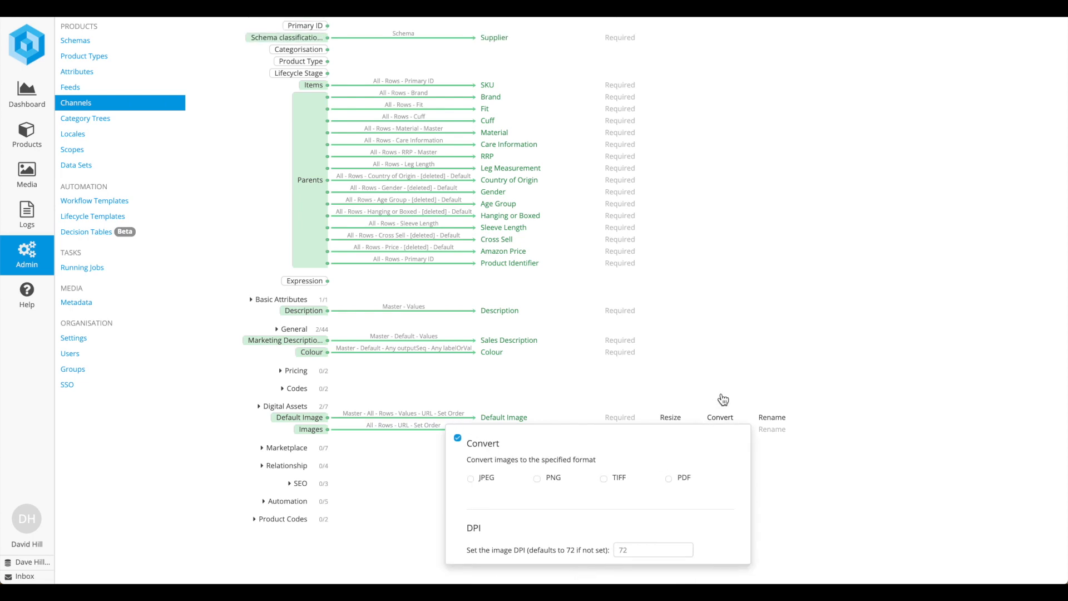
- Open the attribute picker for the filename expression in the Default Image mapping's Rename options
click(774, 418)
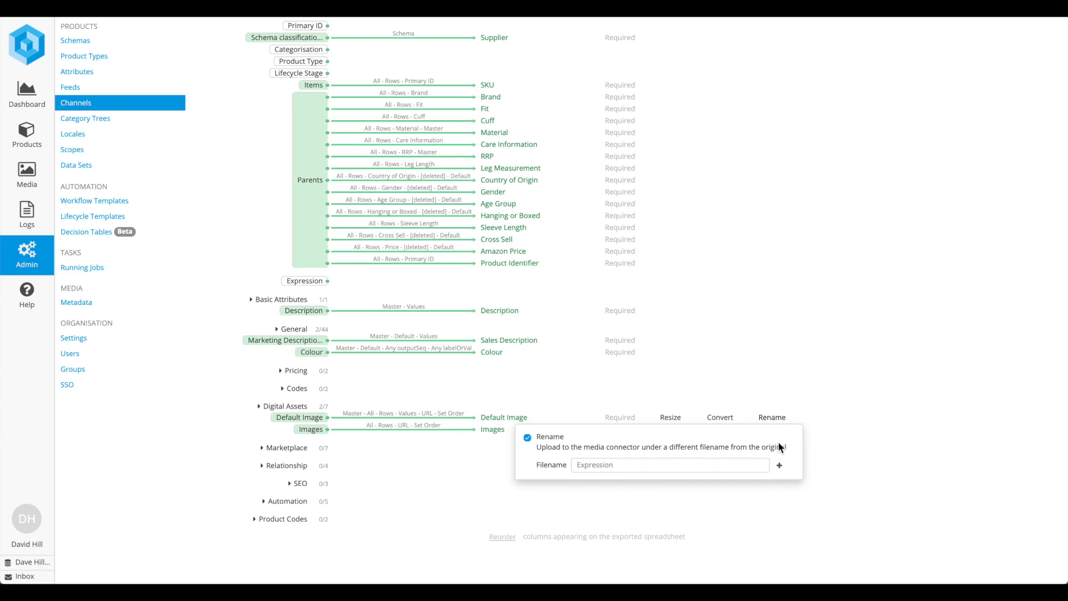
click(779, 466)
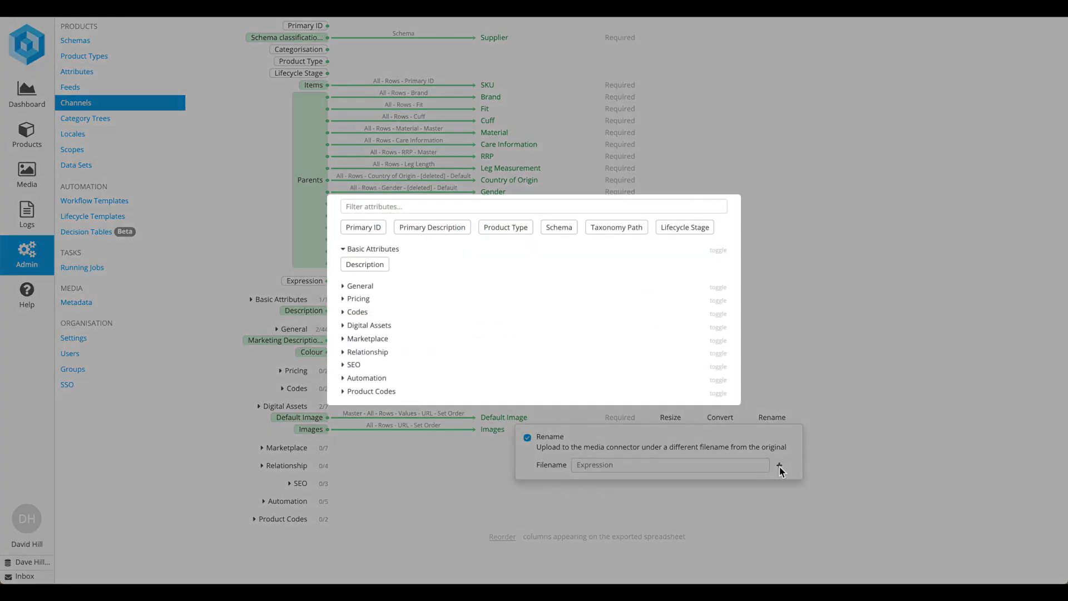